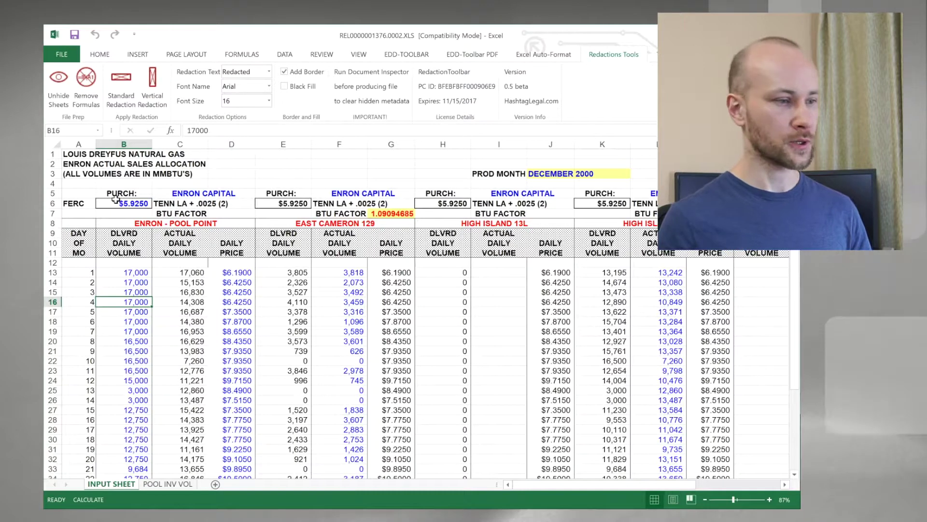
Step: Unhide the ENRON INV and FAXES sheets, view each, then return to INPUT SHEET
left_click(121, 282)
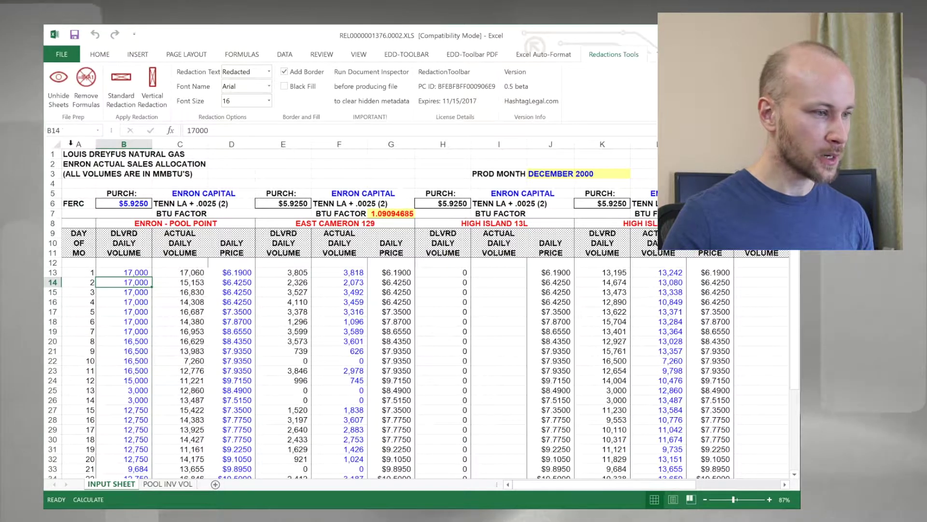
left_click(59, 96)
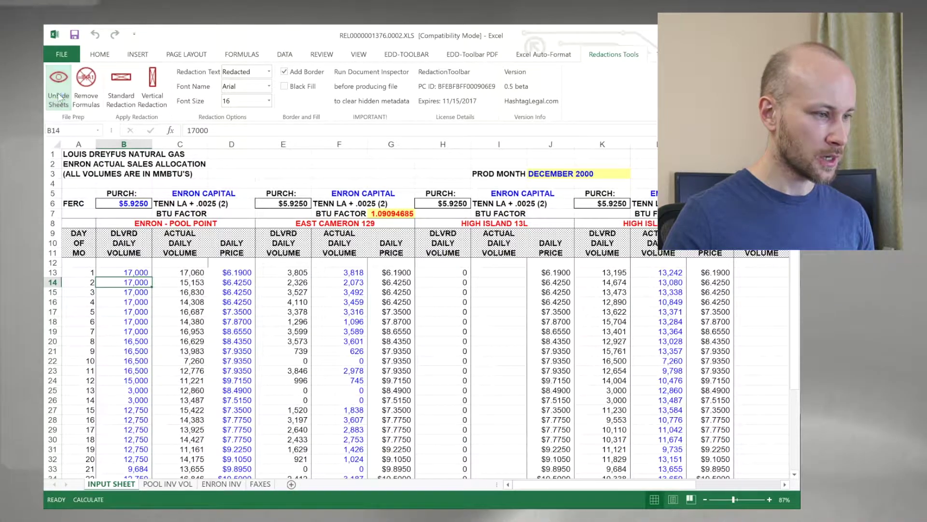
left_click(222, 484)
key("ctrl+Page_Down")
left_click(121, 485)
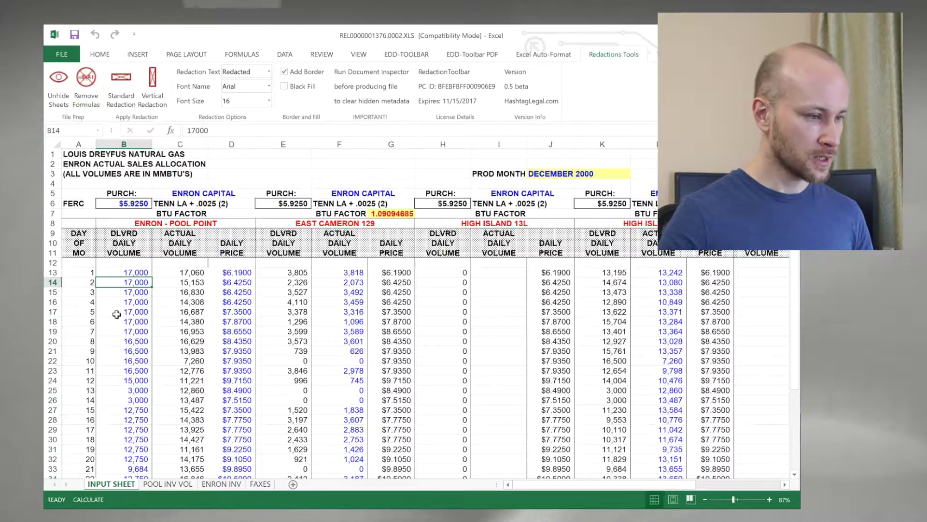
Step: Replace the formulas in actual daily volumes C13:C31 with their fixed values
left_click(184, 292)
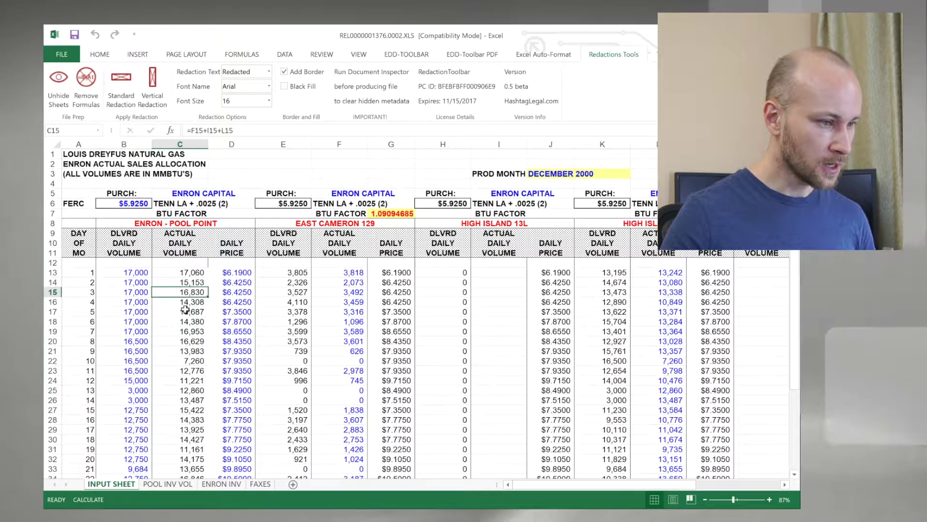
left_click_drag(186, 272, 186, 449)
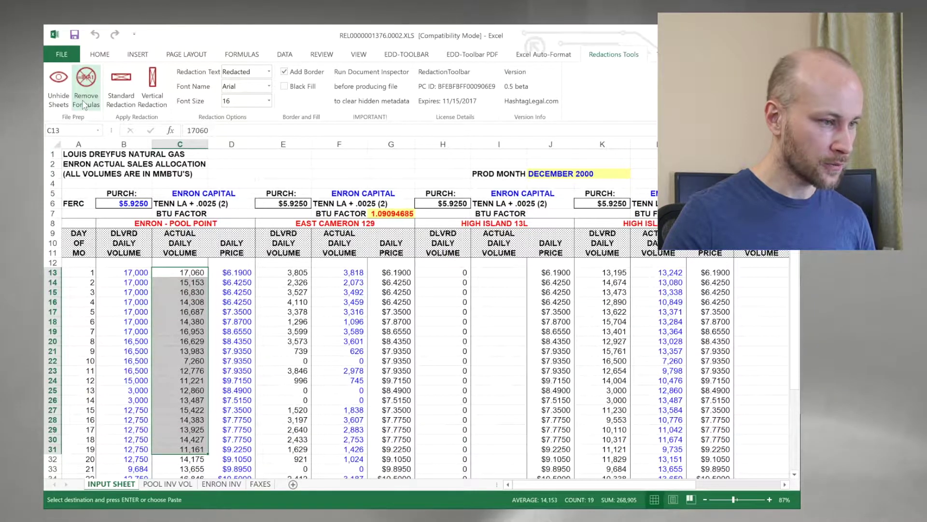
left_click(188, 311)
left_click(184, 342)
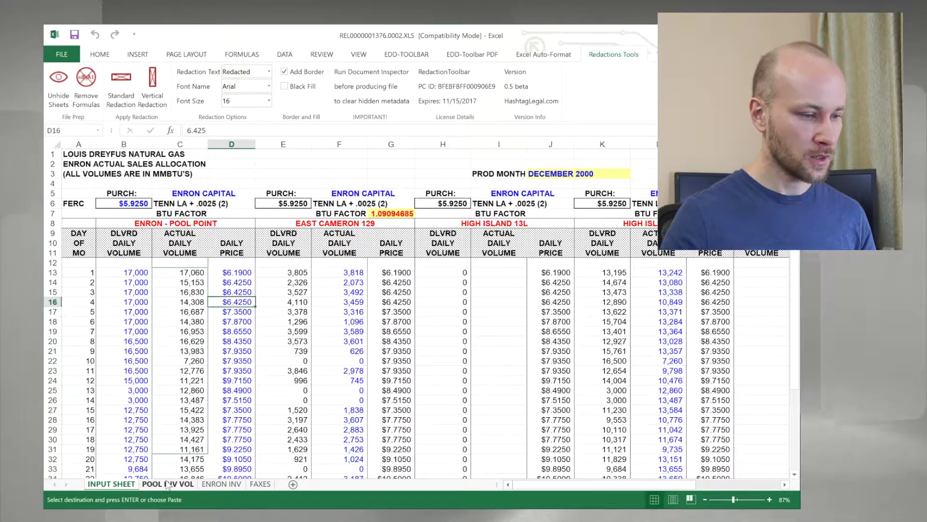
Step: On POOL INV VOL, apply Standard Redaction to A13:K19 (days 1–7), accepting the merge
key("ctrl+Page_Down")
left_click_drag(97, 275, 634, 333)
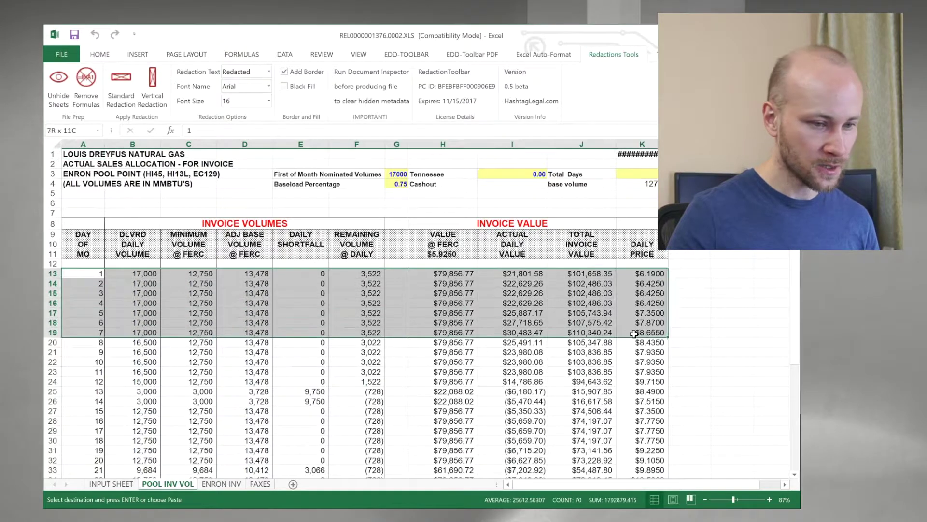
left_click(121, 88)
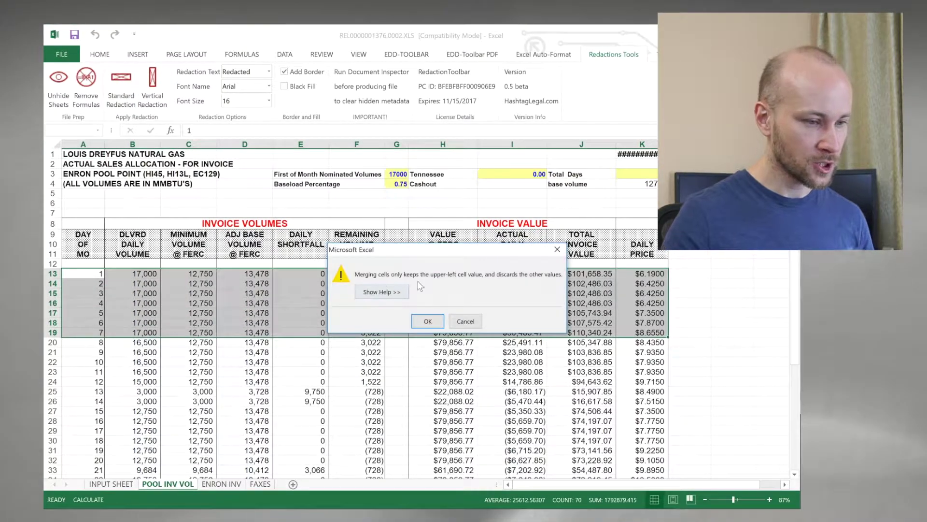
left_click(427, 321)
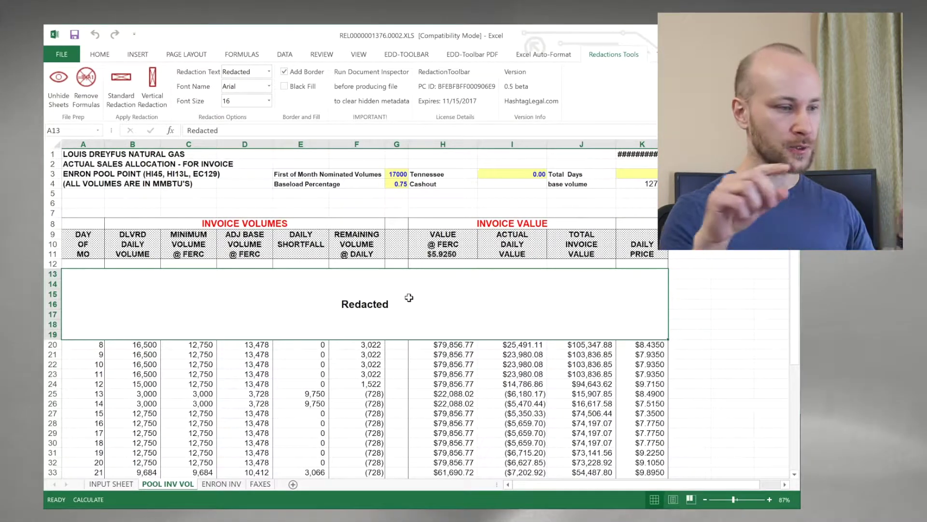
left_click(321, 364)
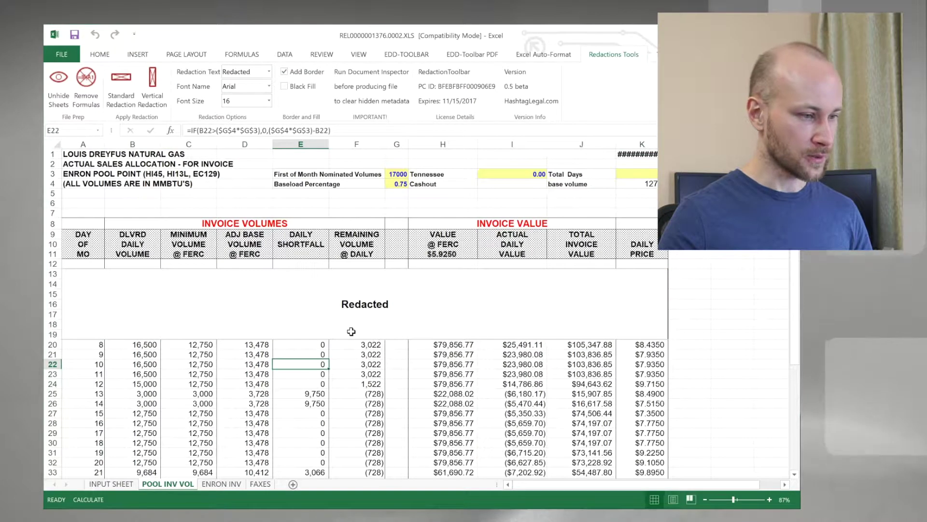
Step: Apply Vertical Redaction to the INPUT SHEET daily prices D14:D29, accepting the merge
left_click(120, 485)
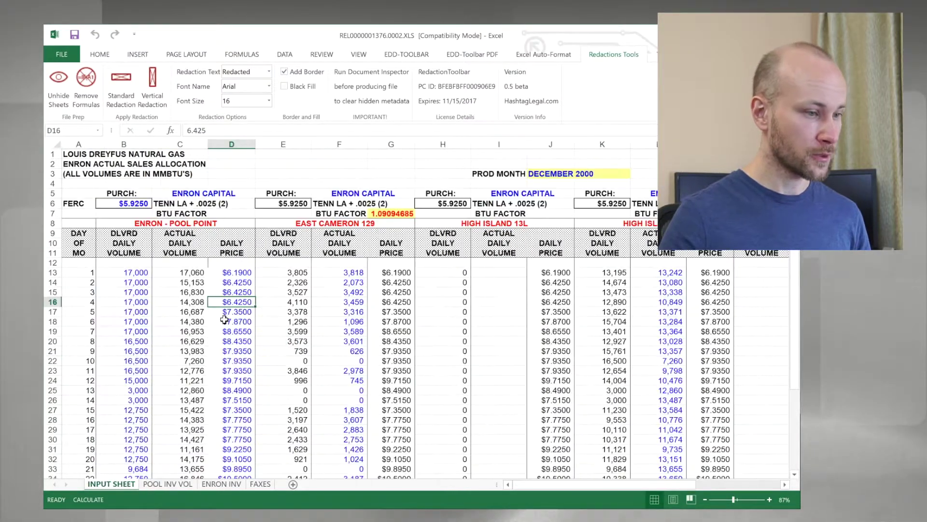
left_click_drag(232, 282, 232, 429)
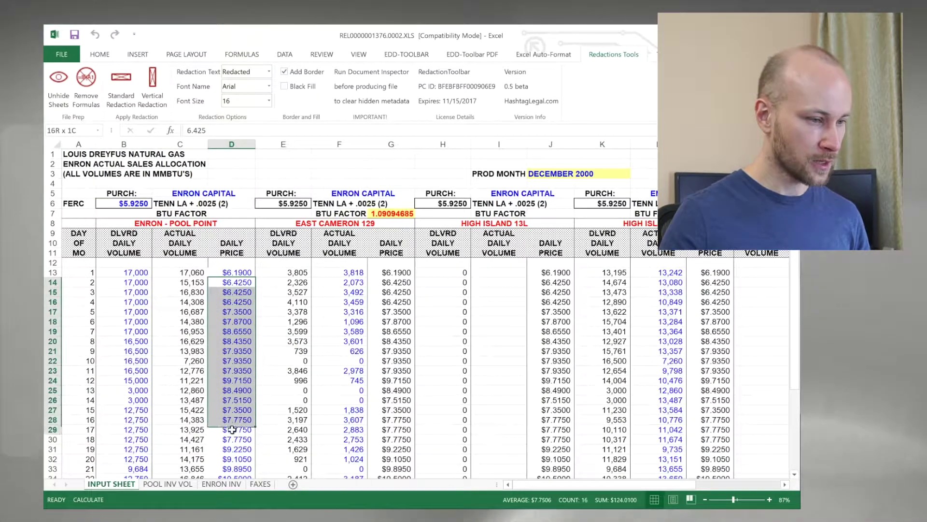
left_click(152, 82)
left_click(428, 321)
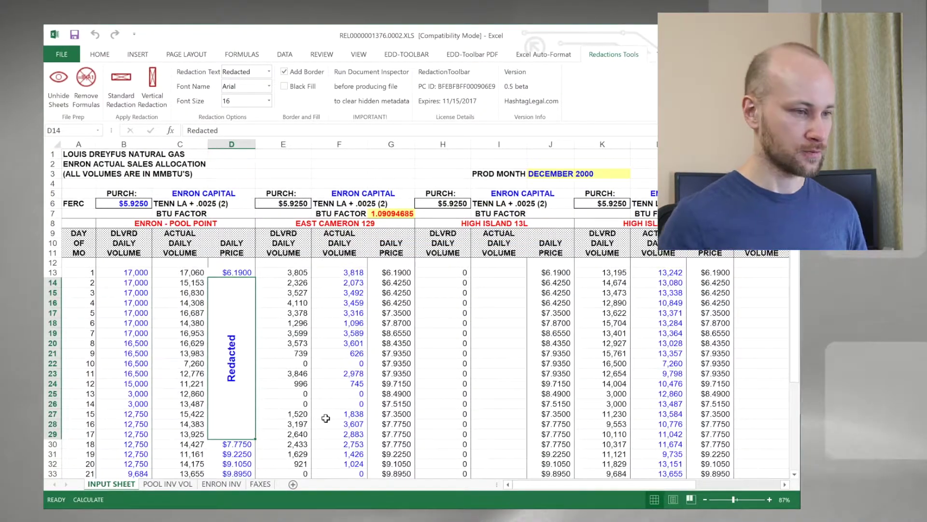
Step: On ENRON INV, redact K4:N12 with size-72 text and fill the block solid black
left_click(221, 485)
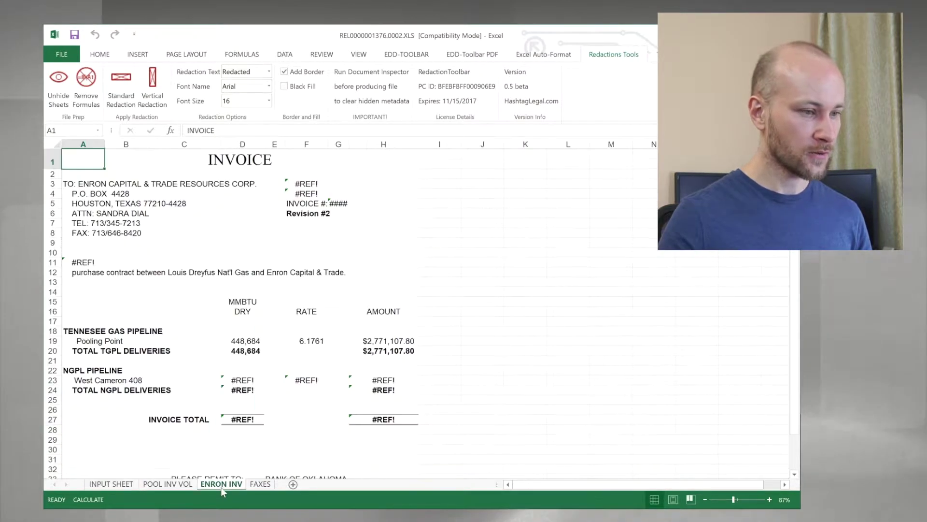
left_click_drag(524, 192, 675, 275)
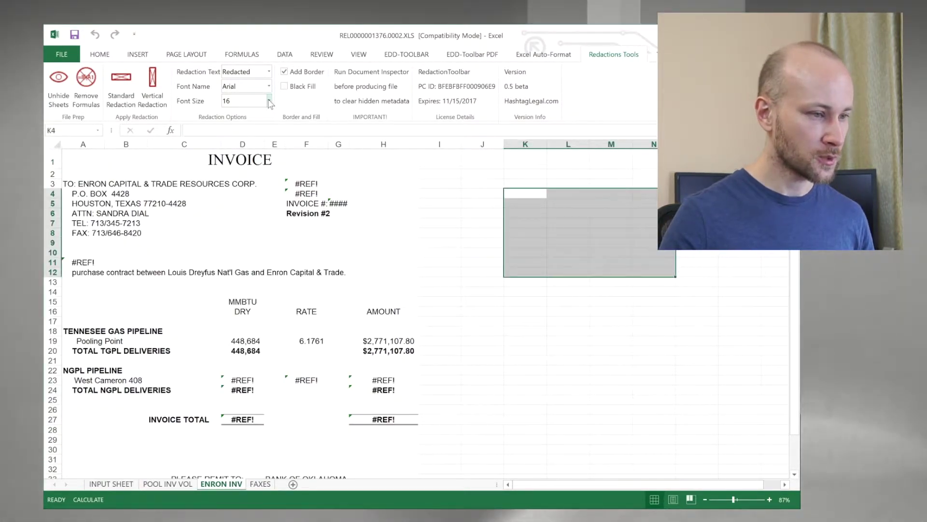
left_click(245, 165)
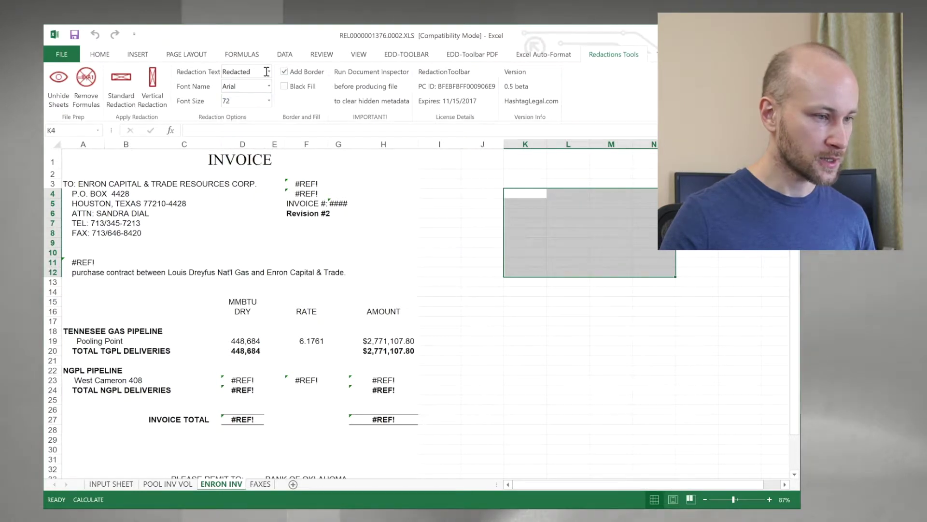
left_click(269, 87)
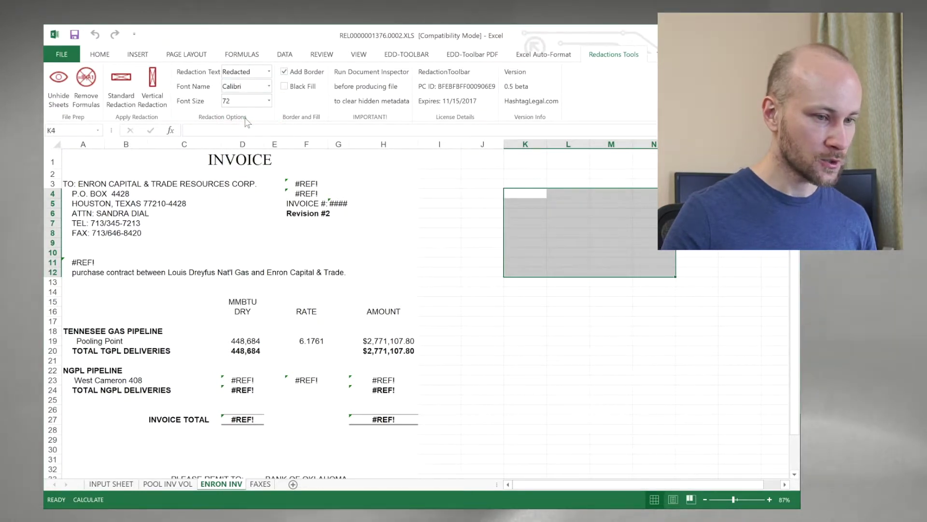
left_click(121, 85)
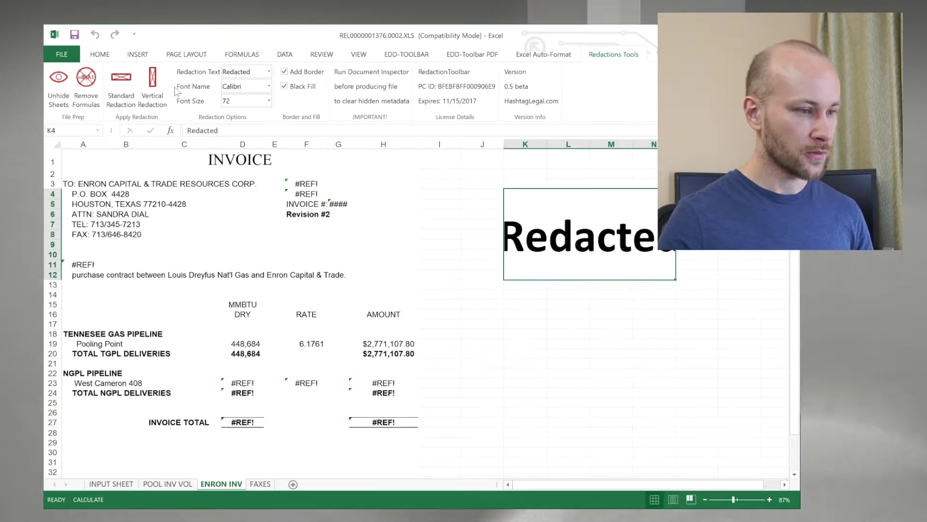
left_click(140, 100)
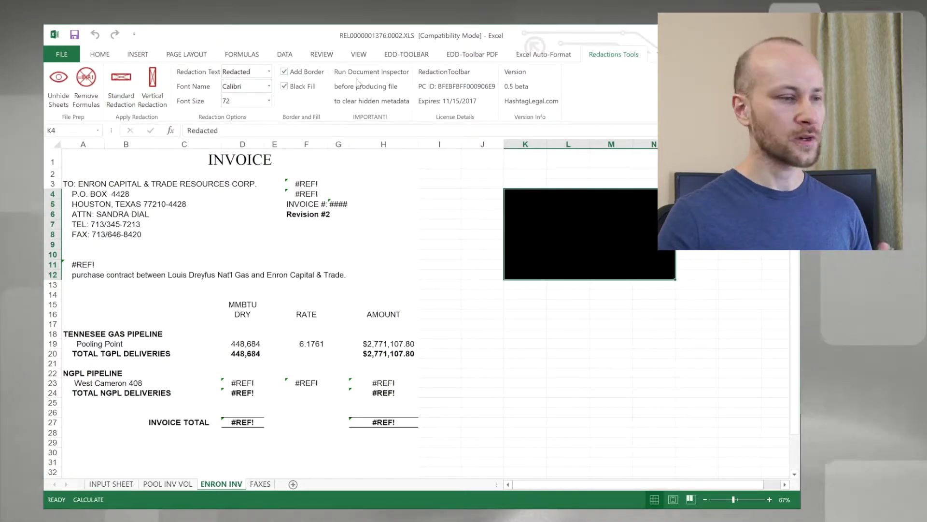
left_click(270, 87)
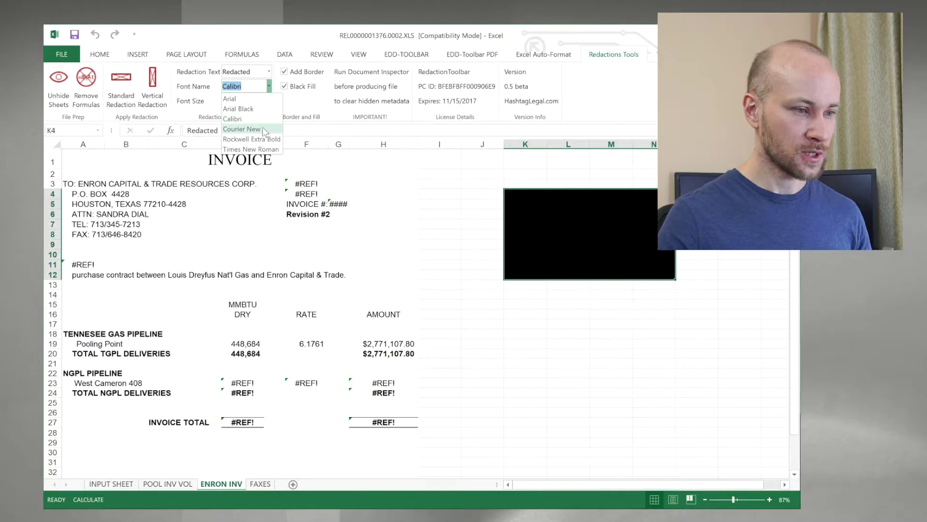
Step: Set the redaction font name to Arial Black
left_click(99, 54)
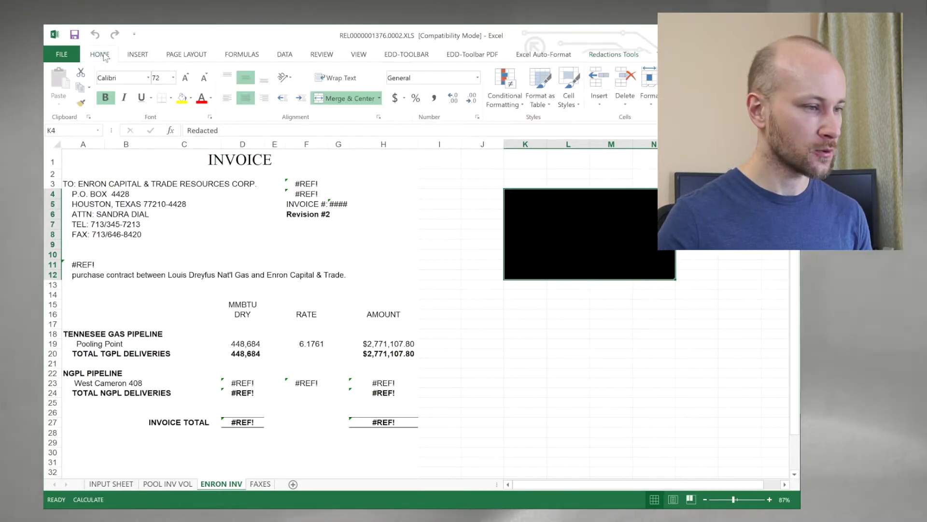
left_click(149, 78)
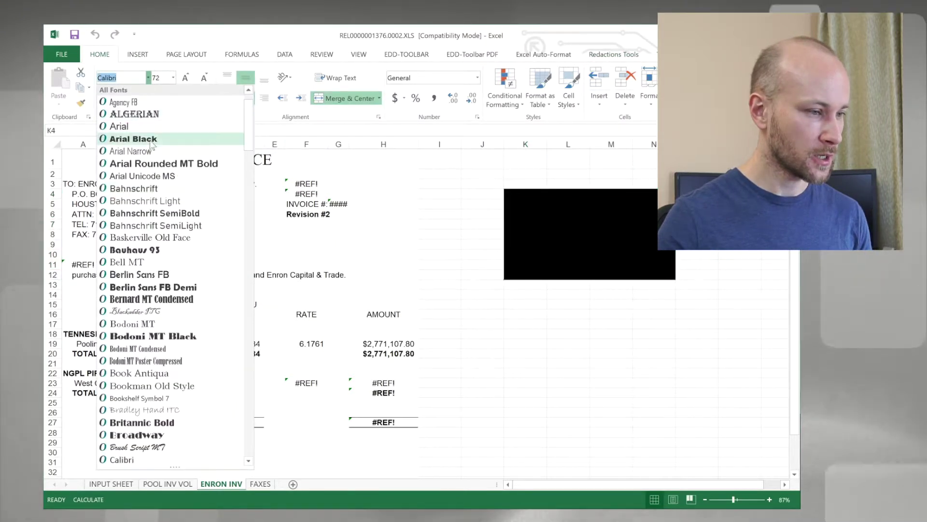
left_click(133, 138)
left_click(136, 80)
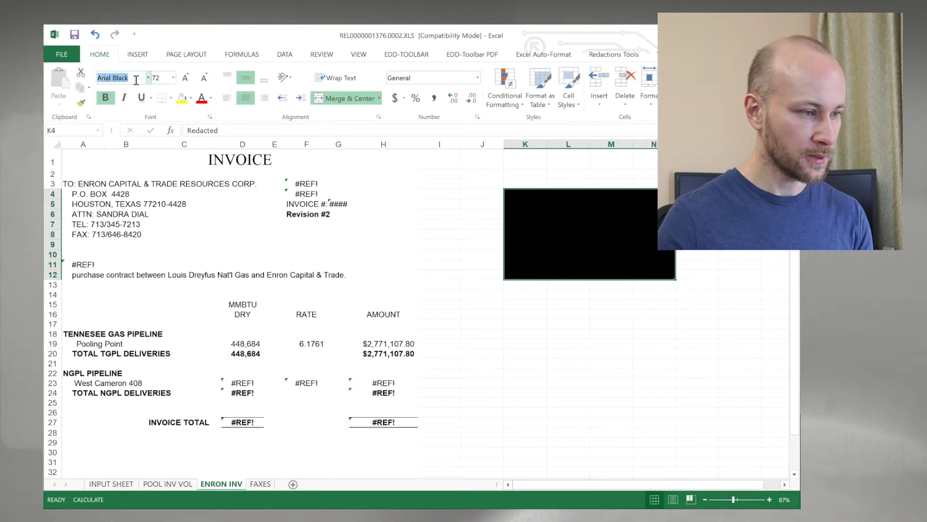
left_click(609, 55)
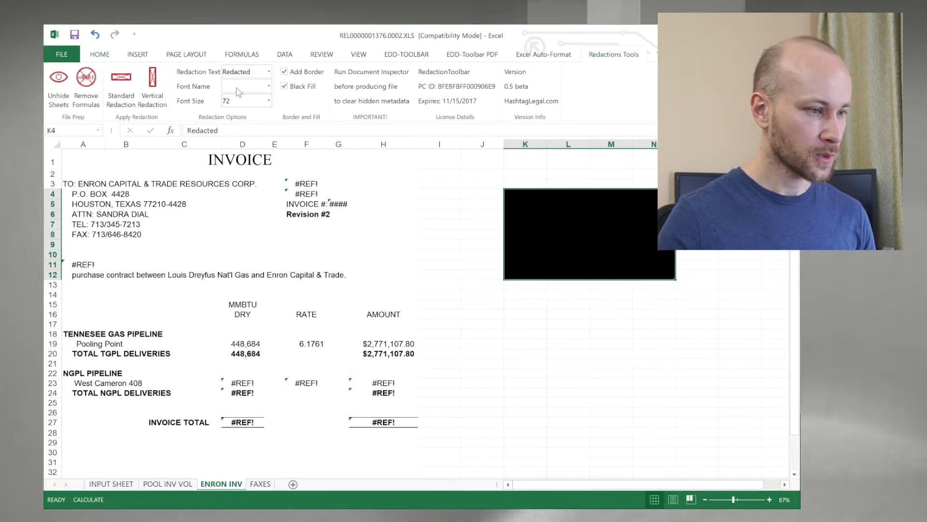
Step: Redact K16:O22 as a solid black block, then switch Black Fill off
left_click_drag(518, 321, 713, 374)
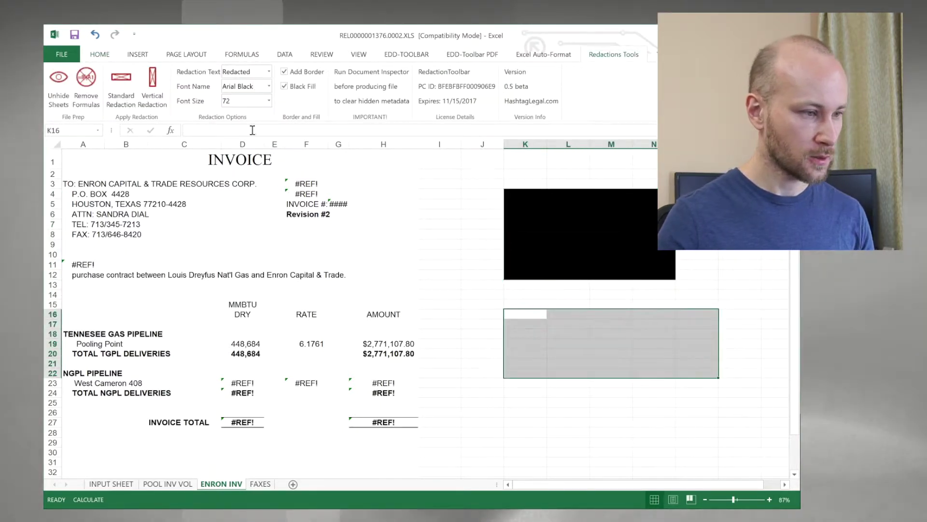
left_click(121, 83)
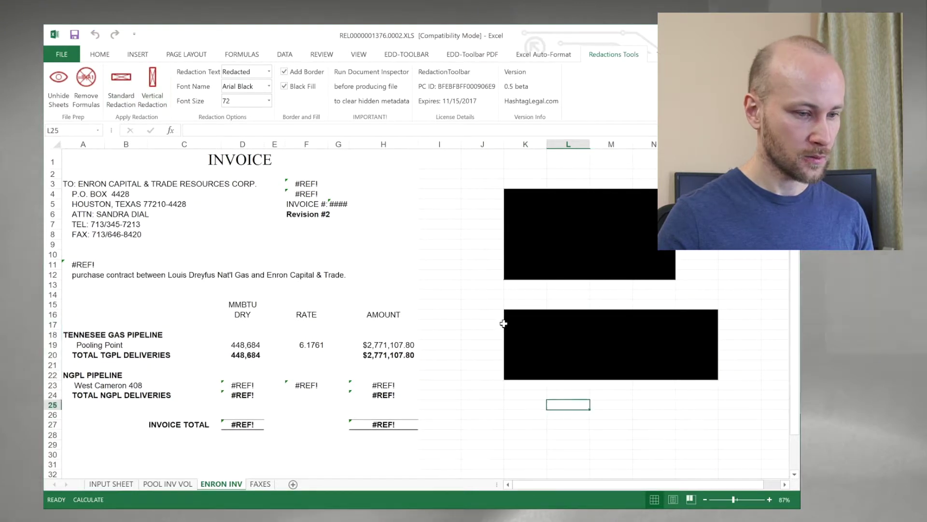
left_click(284, 86)
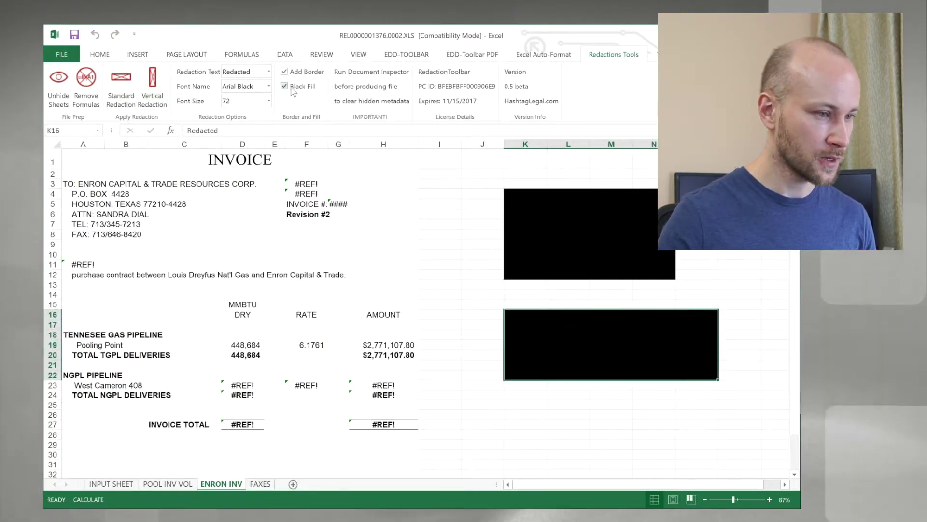
left_click(121, 83)
Step: Redact K25:O30 with a large Arial Black 'Redacted' label
left_click_drag(532, 406, 717, 456)
left_click(121, 84)
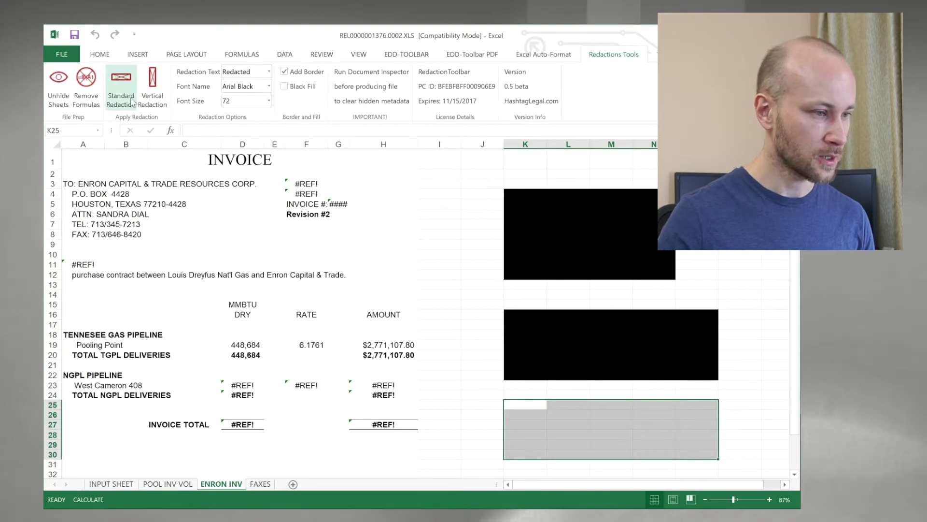
left_click(738, 364)
left_click(489, 288)
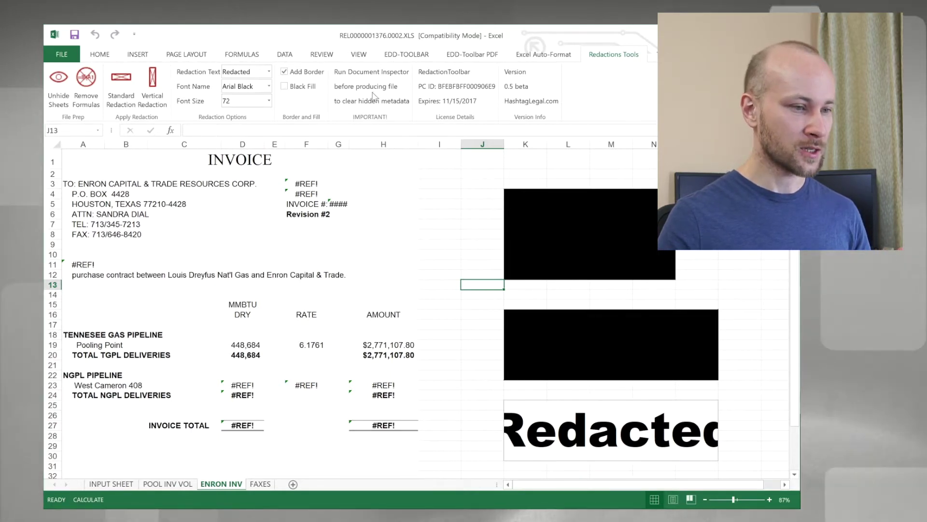
Step: Run the Document Inspector, note the flagged document properties and personal information, and return to the sheet
left_click(490, 225)
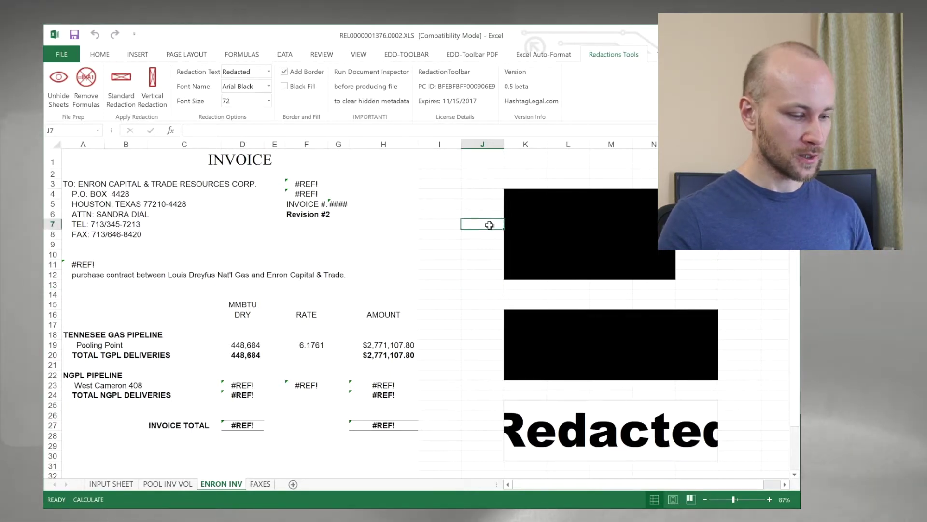
left_click(61, 54)
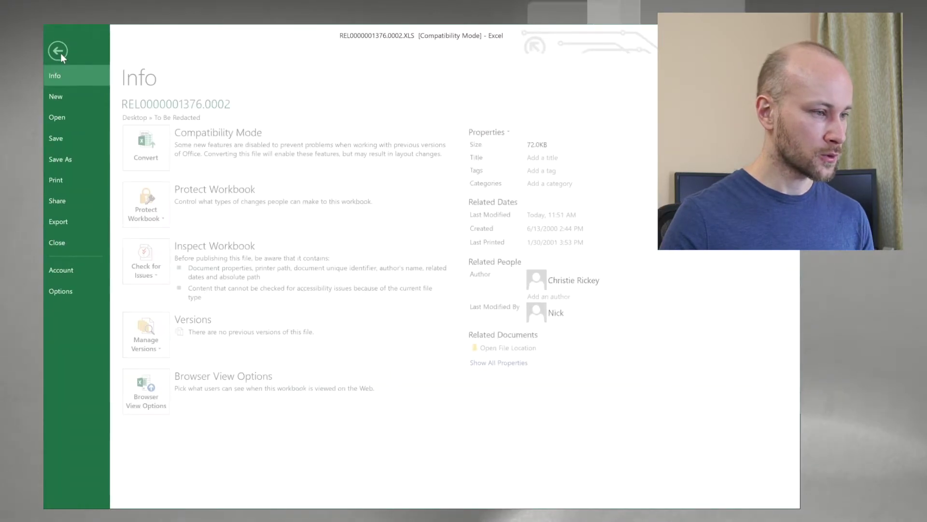
left_click(154, 268)
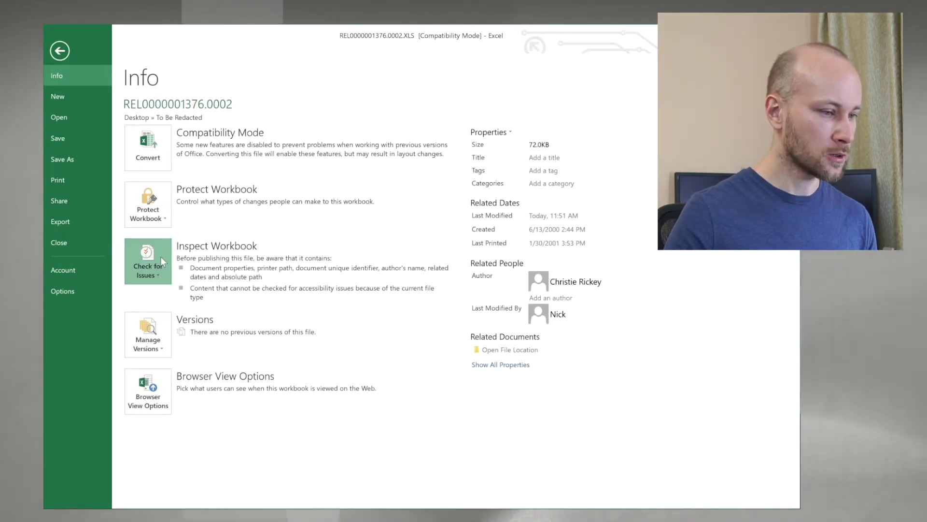
left_click(205, 298)
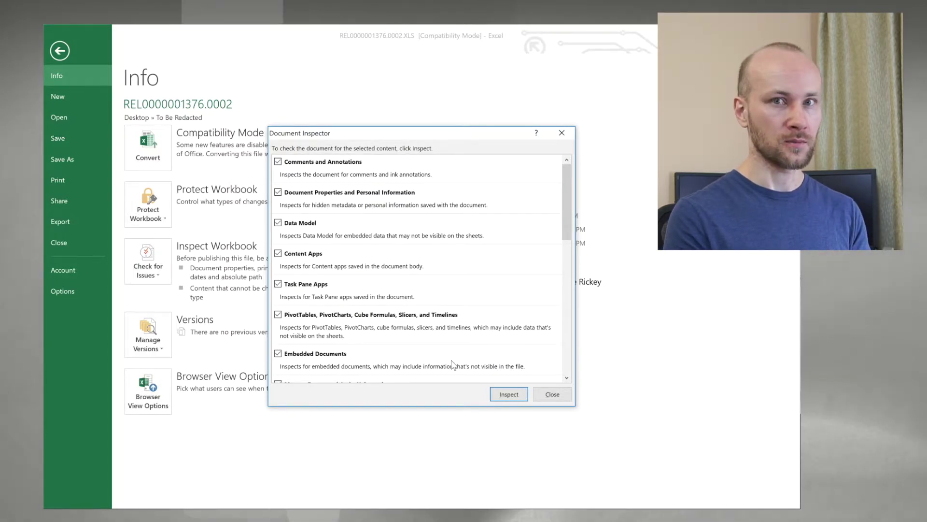
key("Return")
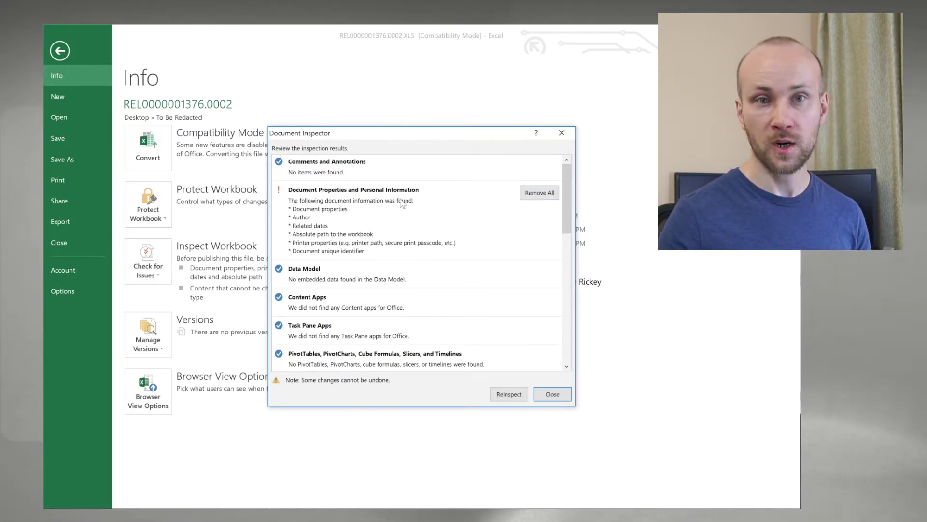
left_click(566, 398)
key("Escape")
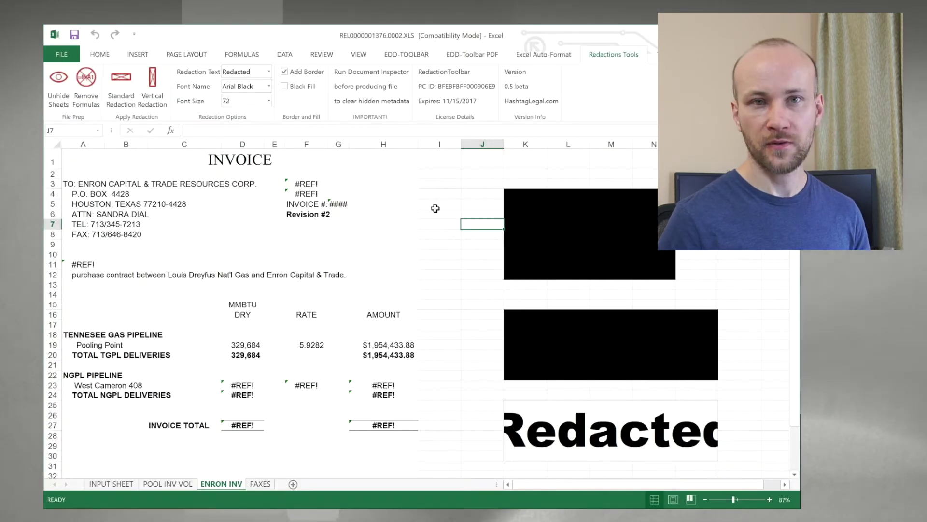